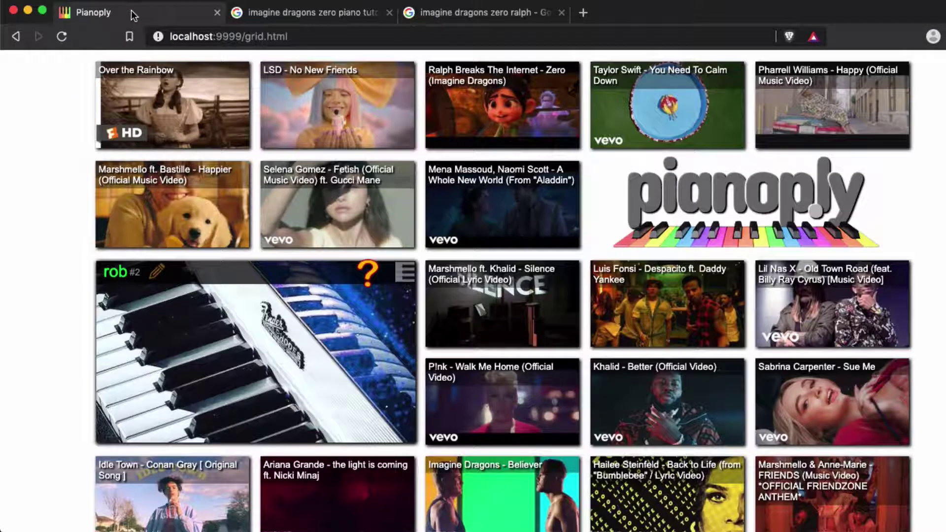
pyautogui.press('o')
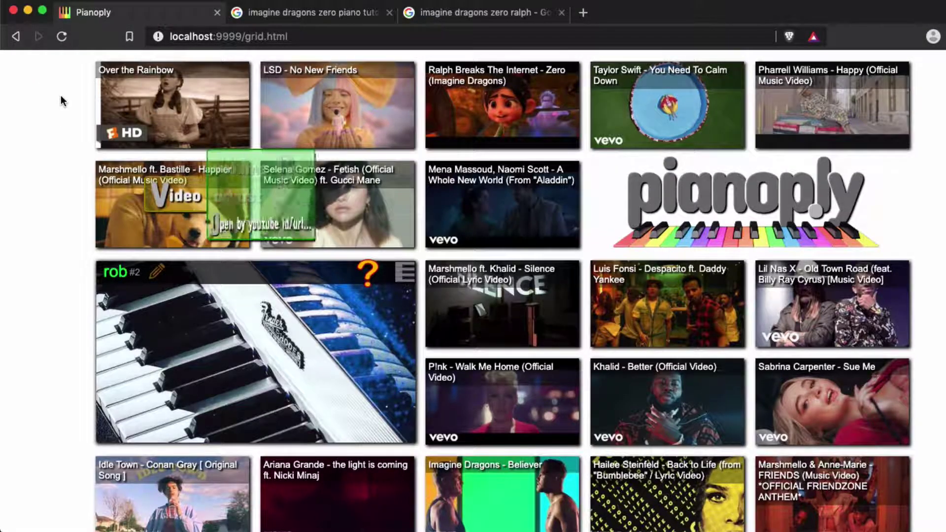
pyautogui.write('https://www.youtube.com/watch?v=sVEnOzIcvCg')
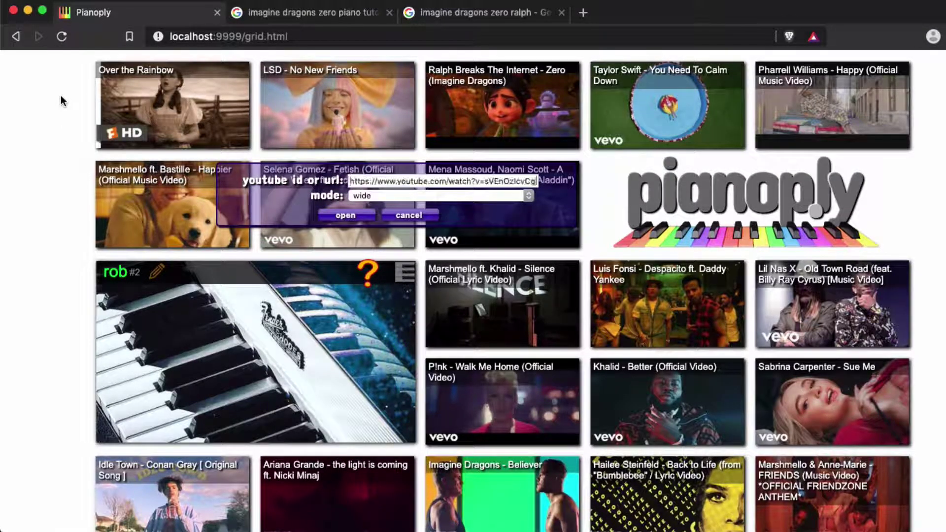
pyautogui.press('Return')
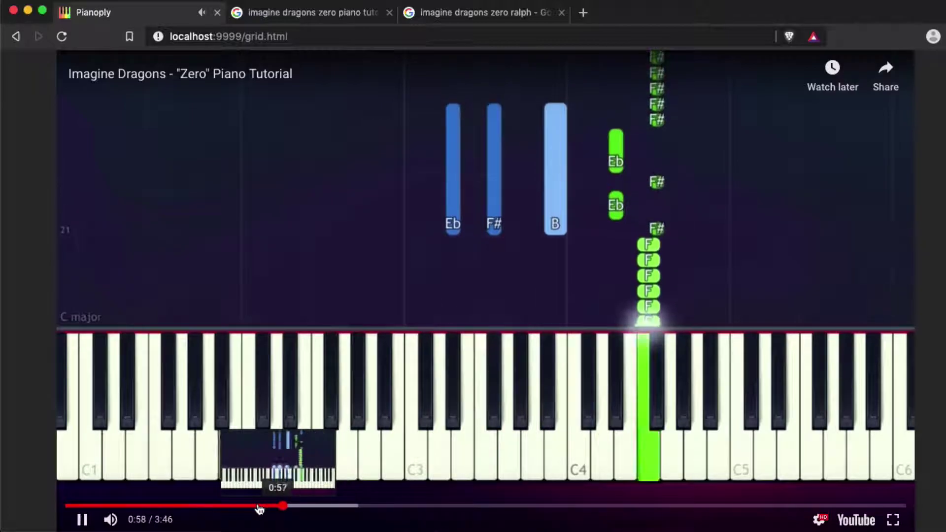
# - Seek the piano tutorial back to about 0:08 and pause it at 0:09
pyautogui.click(191, 504)
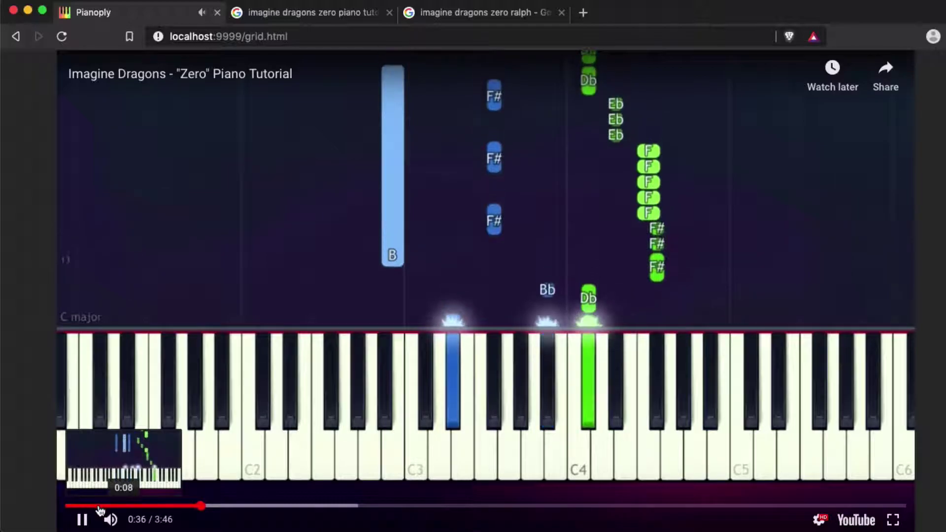
pyautogui.click(99, 505)
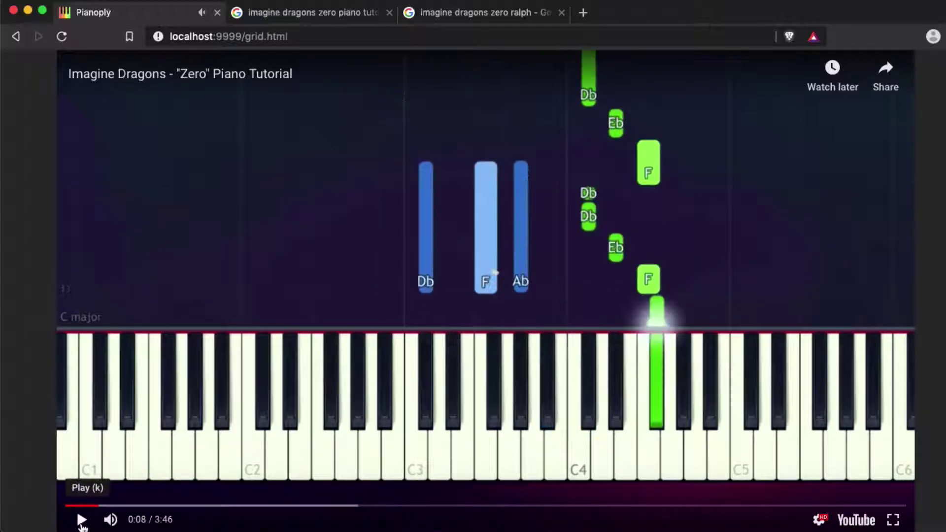
pyautogui.click(85, 519)
pyautogui.click(82, 522)
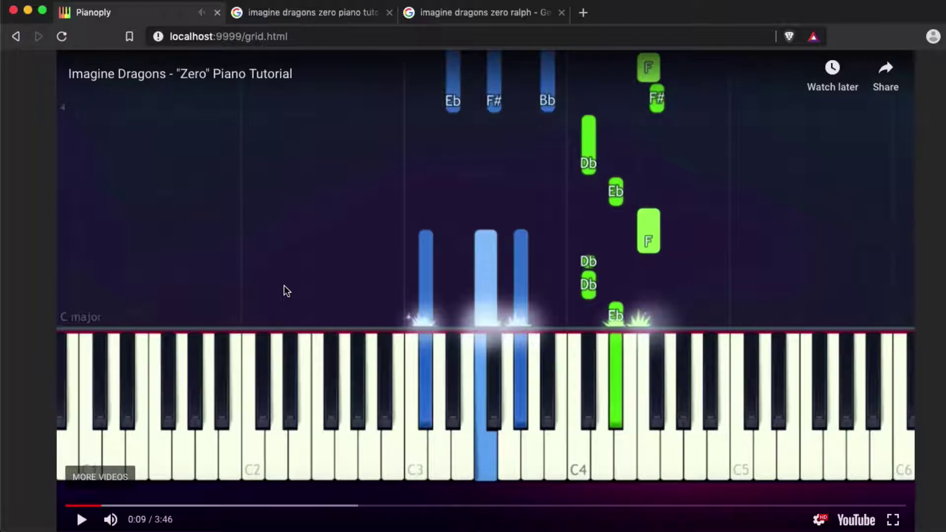
# - Set up the Scrape tool by marking the video's piano keyboard from C1 to A5 and choosing the screen source to capture
pyautogui.press('d')
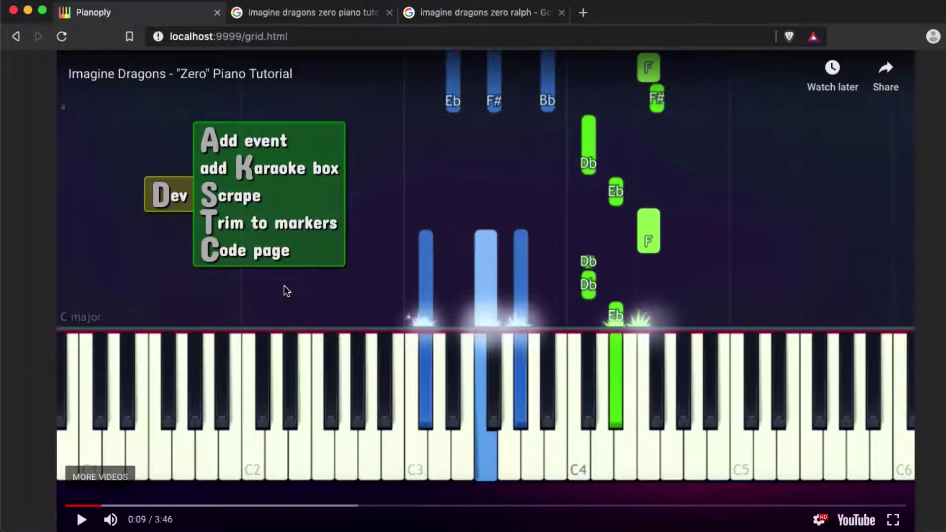
pyautogui.press('s')
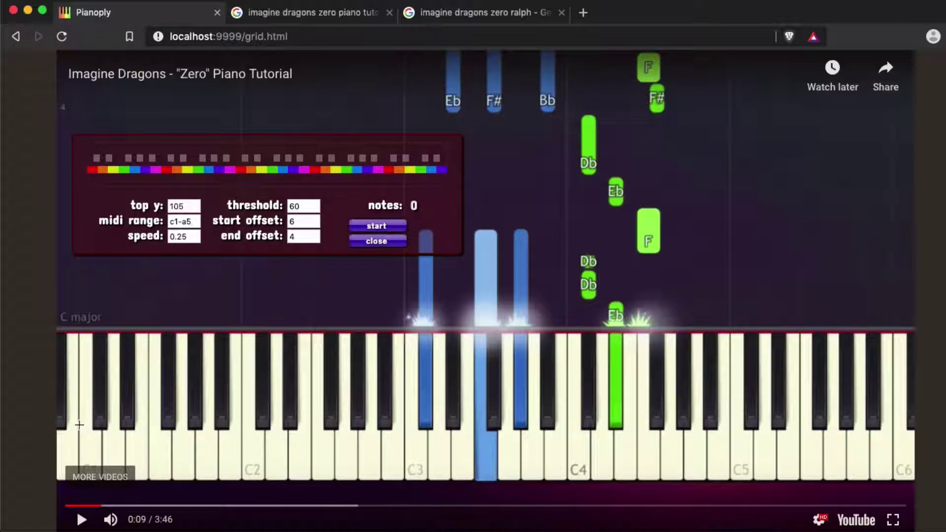
pyautogui.click(872, 425)
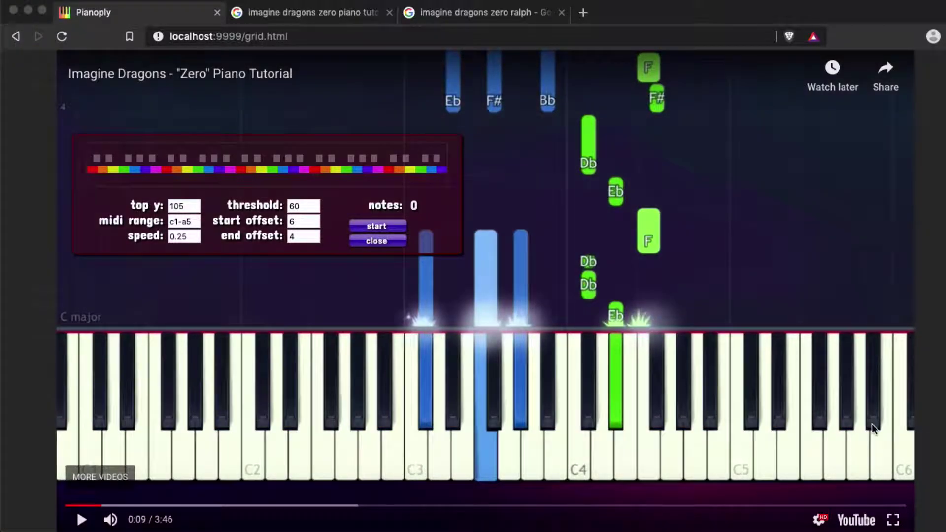
pyautogui.doubleClick(398, 339)
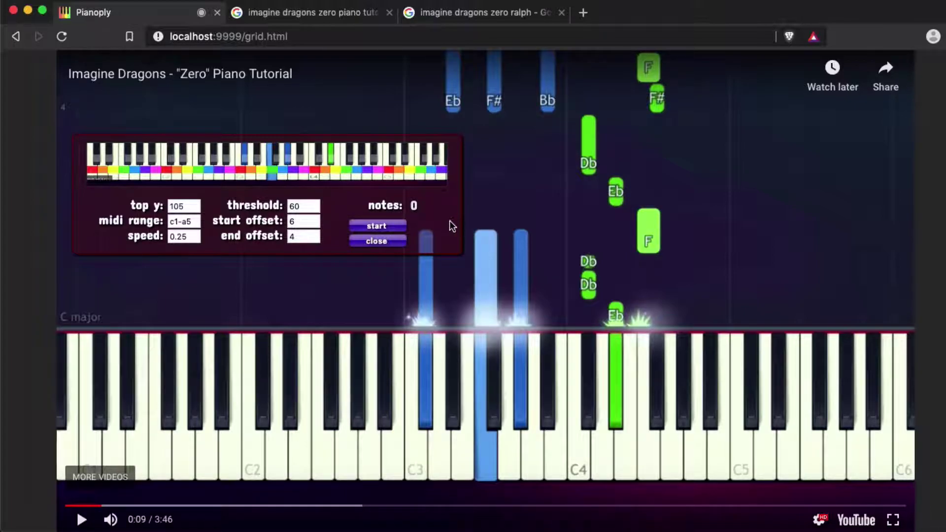
# - Scrape the tutorial's notes until about 0:58 and export the resulting pianoroll
pyautogui.click(389, 226)
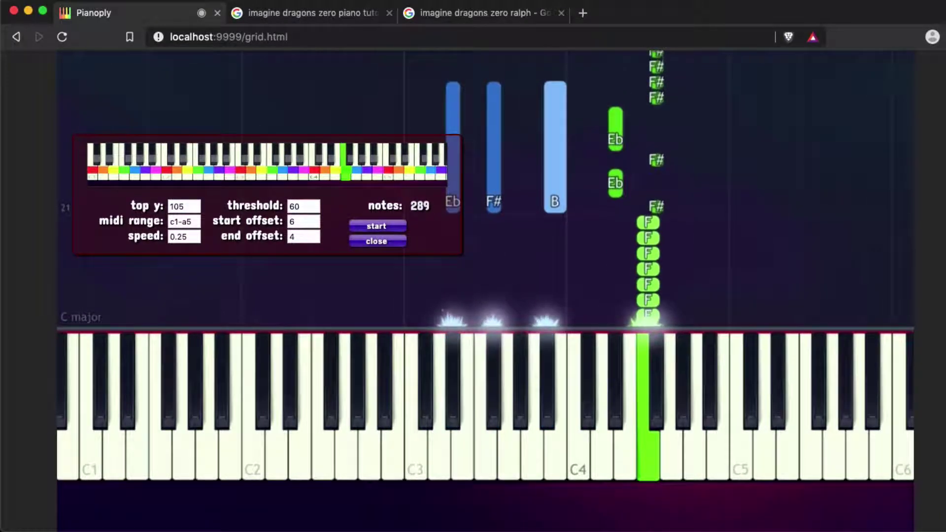
pyautogui.moveTo(303, 514)
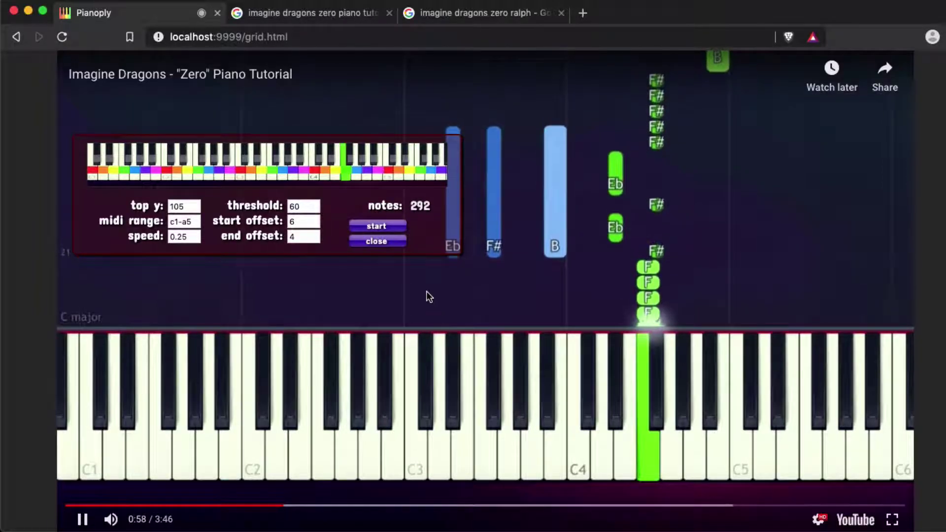
pyautogui.click(379, 242)
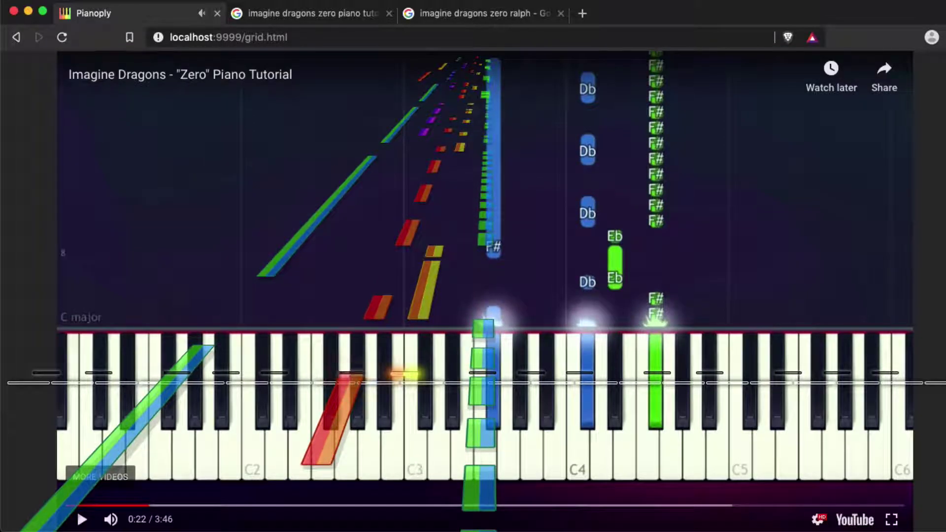
pyautogui.press('p')
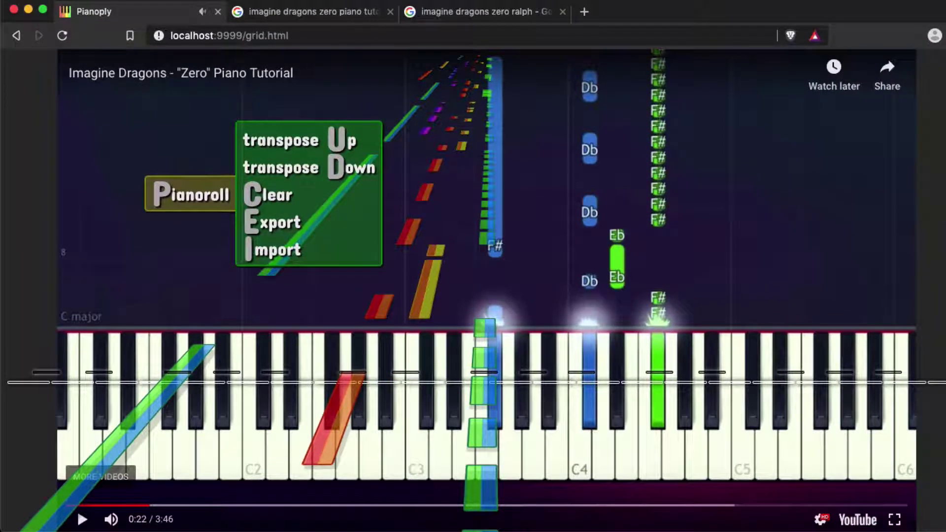
pyautogui.press('e')
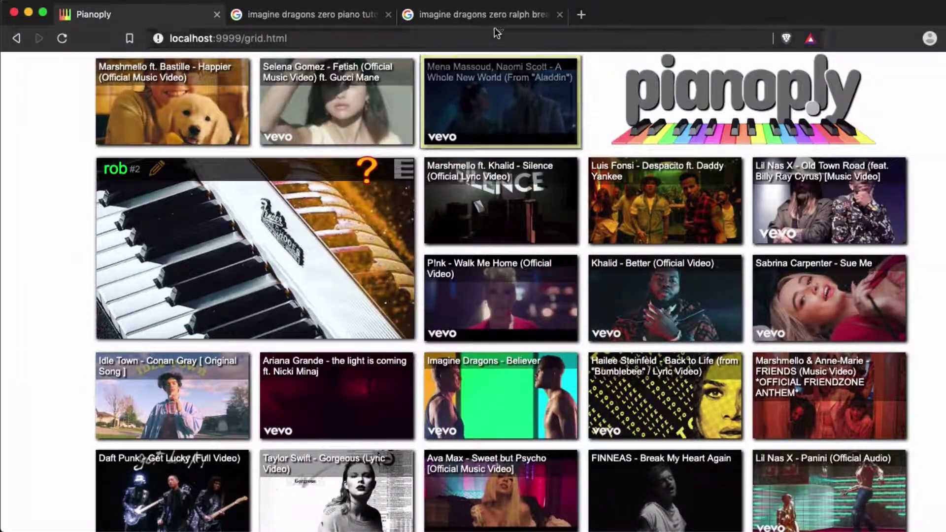
# - Copy the YouTube URL of "Ralph Breaks The Internet - Zero (Imagine Dragons)" from the Google results and open it in Pianoply in wide mode
pyautogui.click(491, 17)
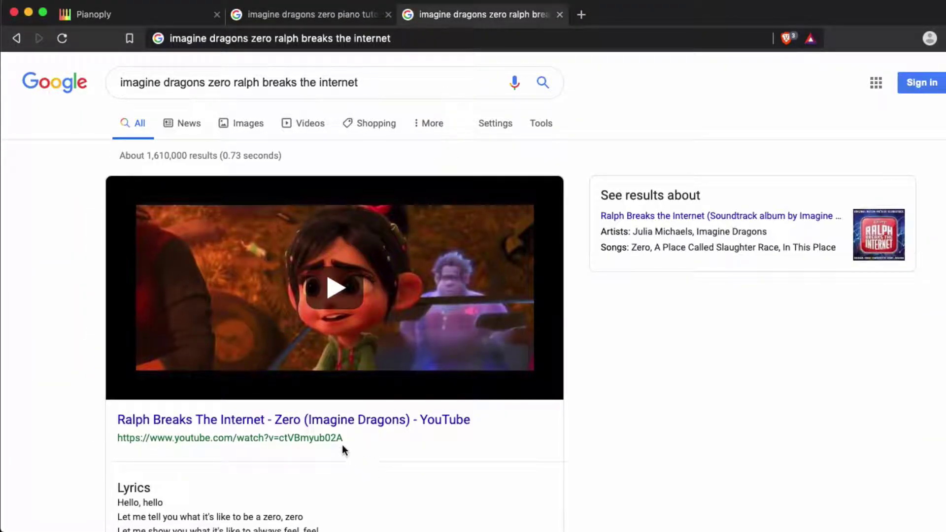
pyautogui.moveTo(347, 433); pyautogui.dragTo(124, 434)
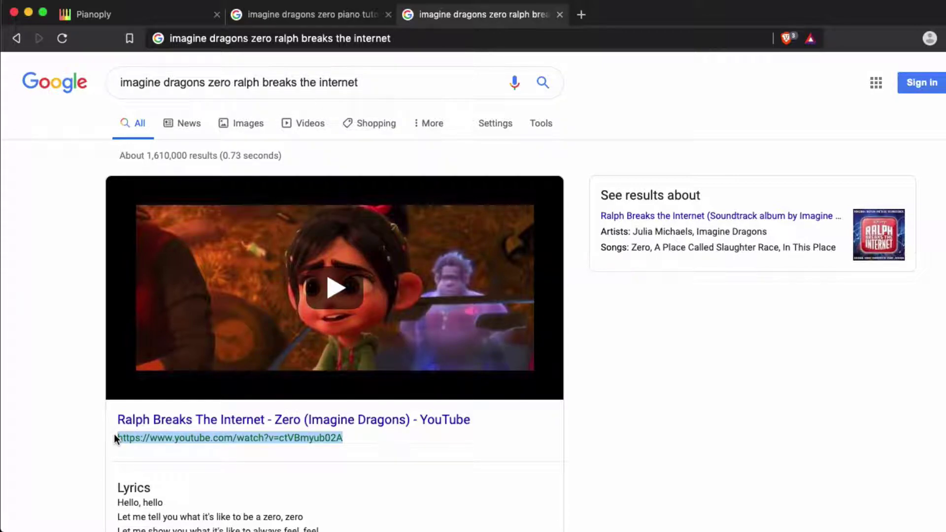
pyautogui.click(146, 15)
pyautogui.press('Escape')
pyautogui.press('v')
pyautogui.press('o')
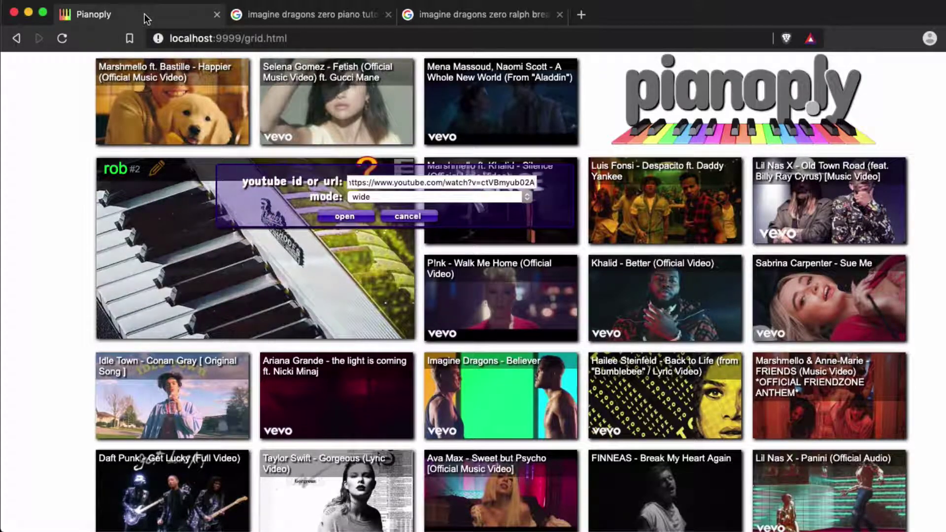
pyautogui.press('Return')
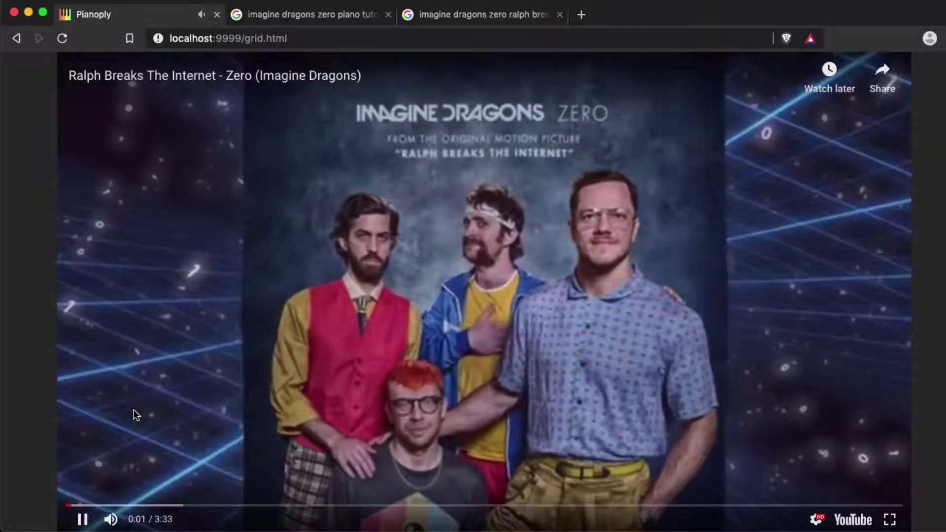
# - Import the exported pianoroll data into this video using the replace current mode
pyautogui.press('p')
pyautogui.press('i')
pyautogui.press('super+v')
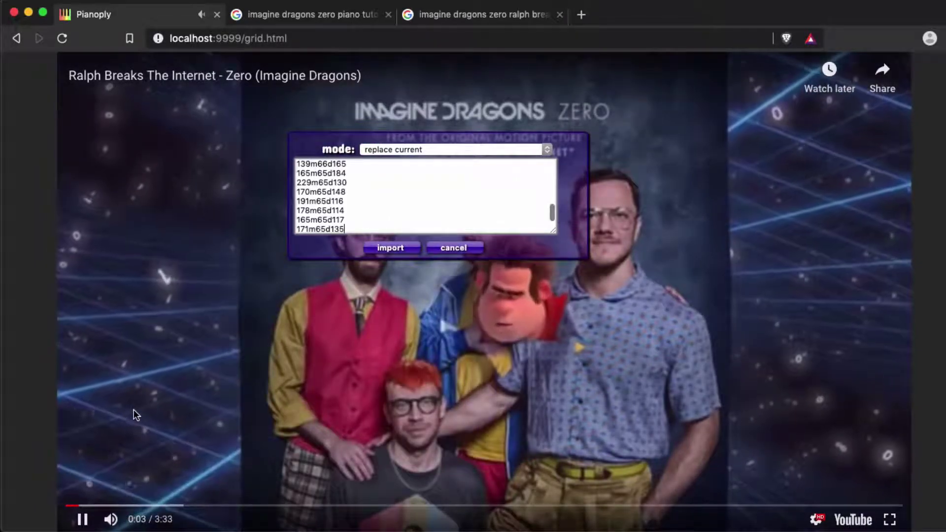
pyautogui.hotkey('ctrl', 'Return')
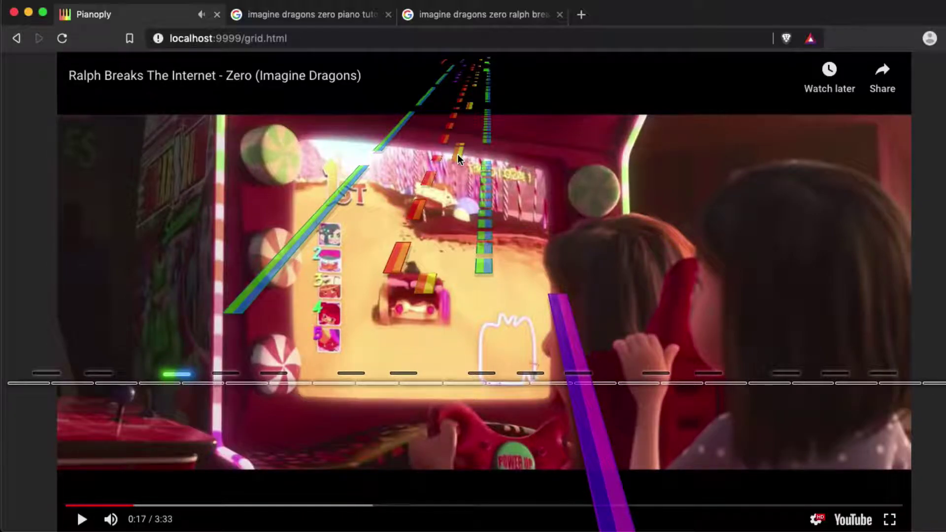
# - Turn edit mode on and select the yellow note that matches the lyric "most", pausing at 0:19
pyautogui.press('e')
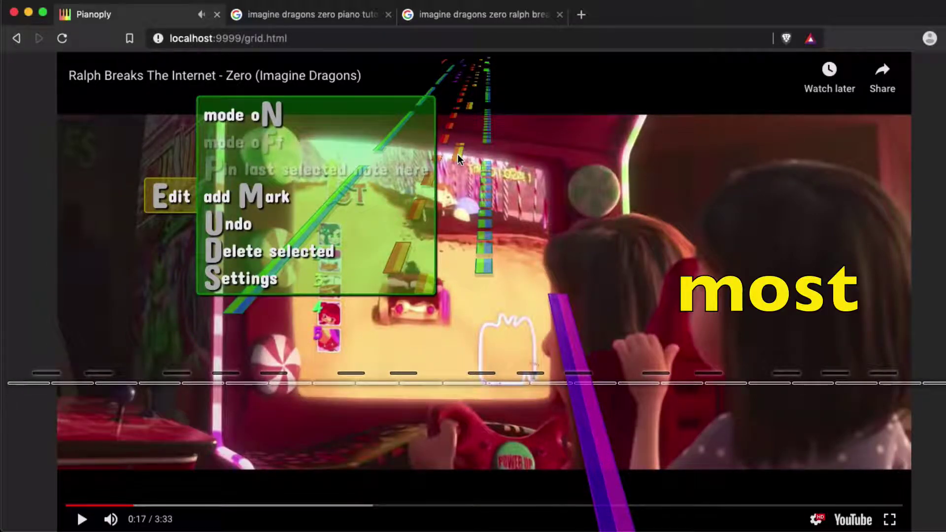
pyautogui.press('n')
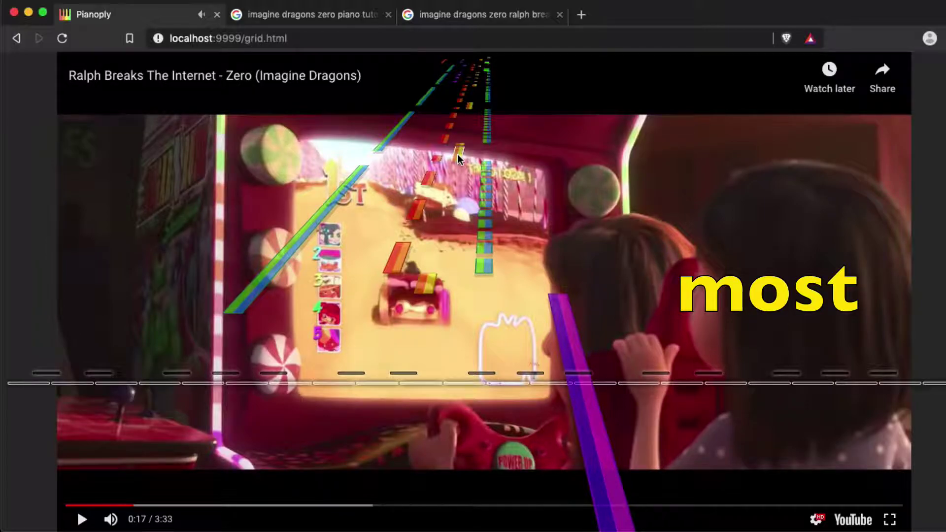
pyautogui.press('space')
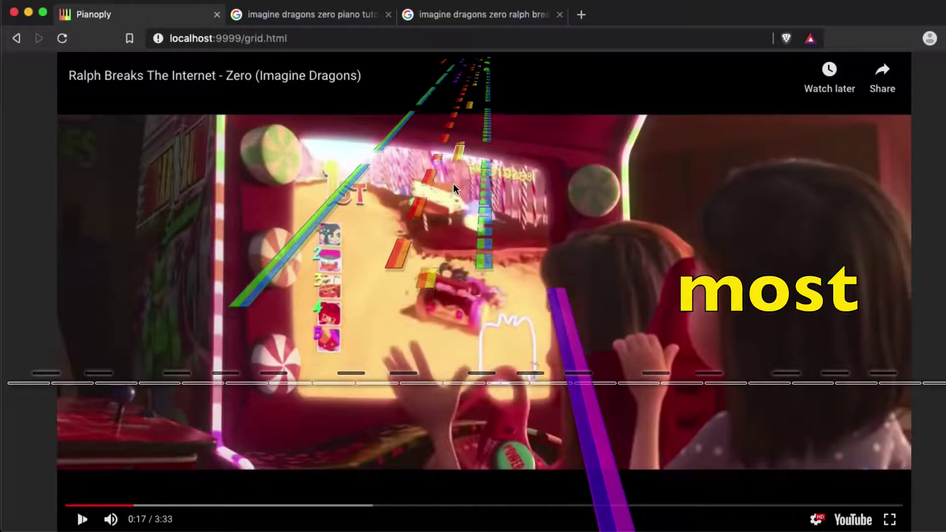
pyautogui.press('space')
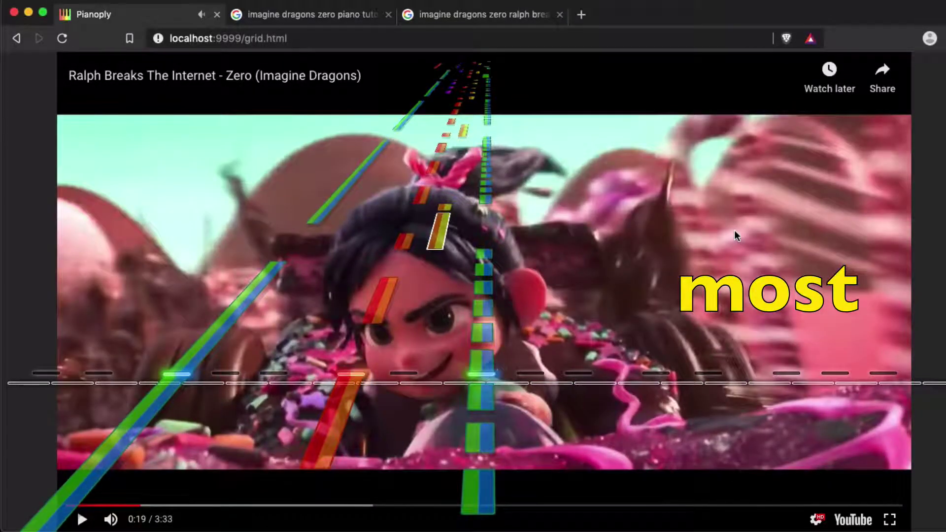
# - With autoplay off, replay the video from the start and pin the selected note at the lyric "most"
pyautogui.press('t')
pyautogui.press('a')
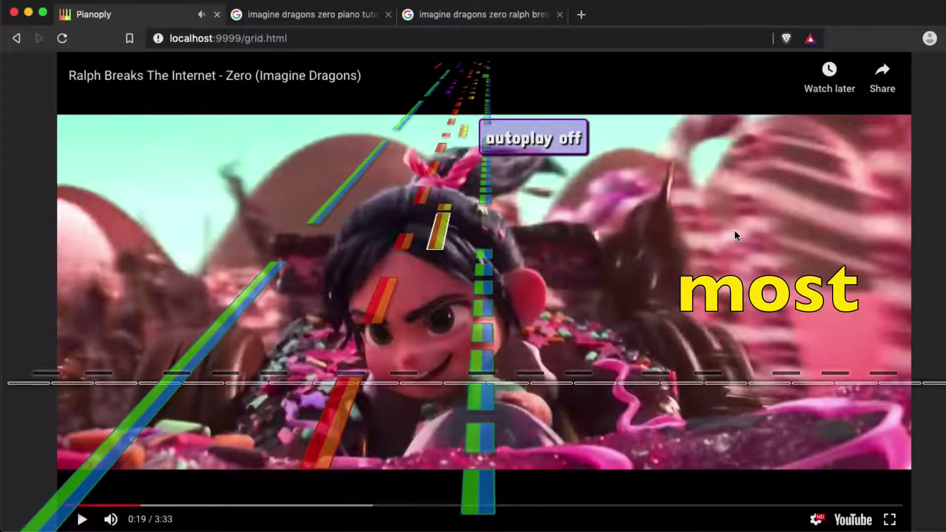
pyautogui.press('j')
pyautogui.press('0')
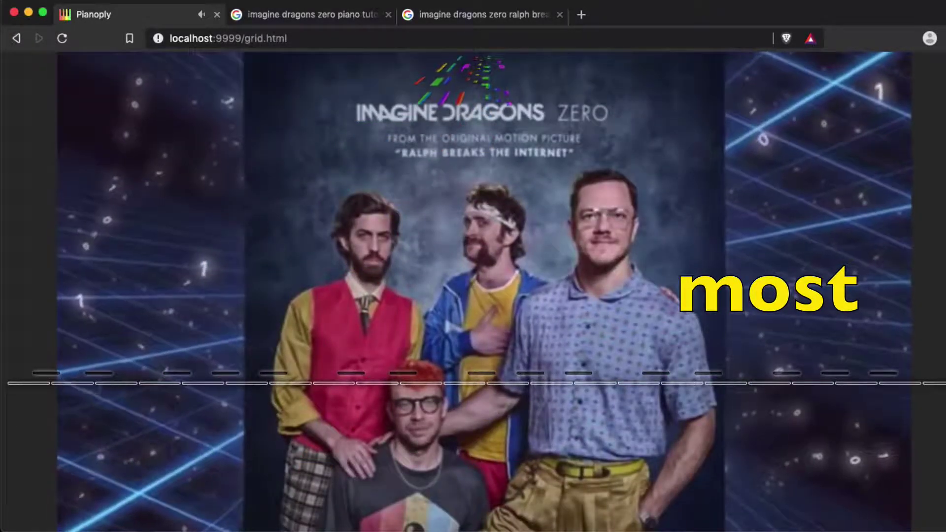
pyautogui.press('e')
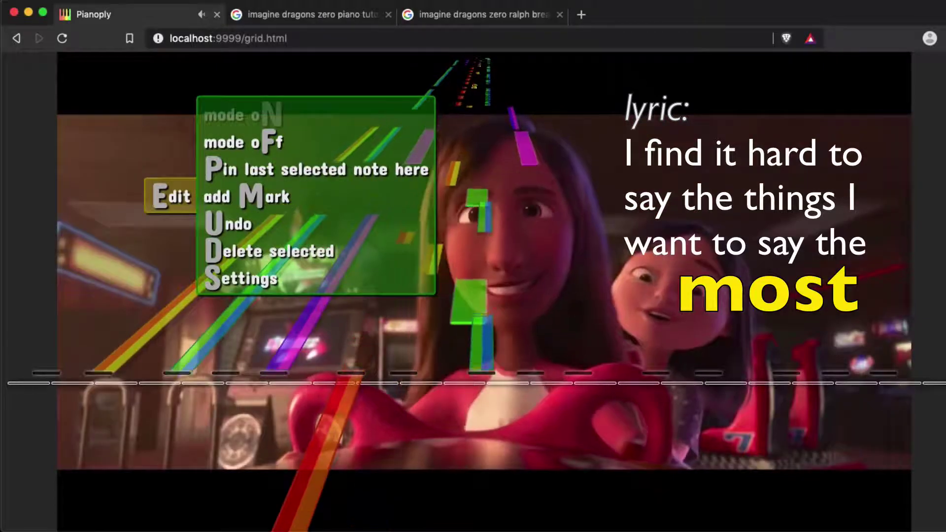
pyautogui.press('Escape')
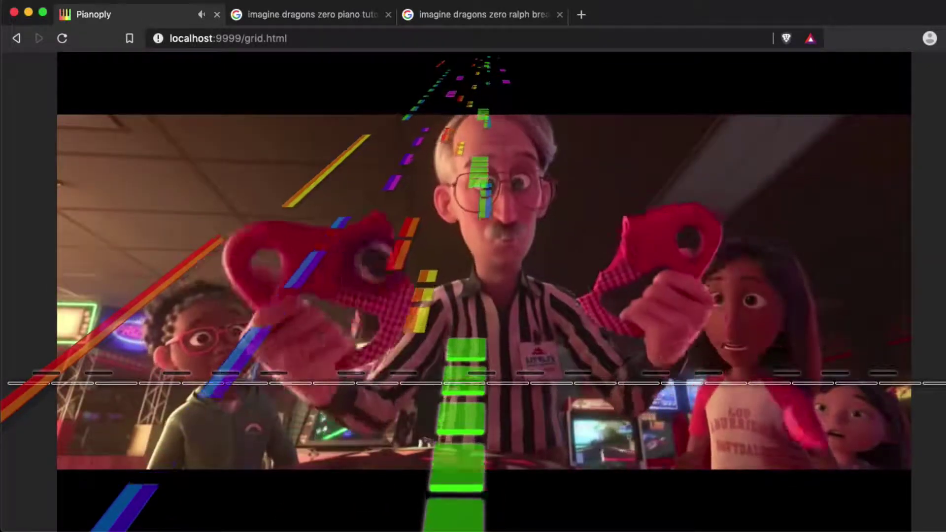
# - Pause at 0:28, select the red note that matches the lyric "mind", and pin it at that lyric in the video
pyautogui.moveTo(619, 250)
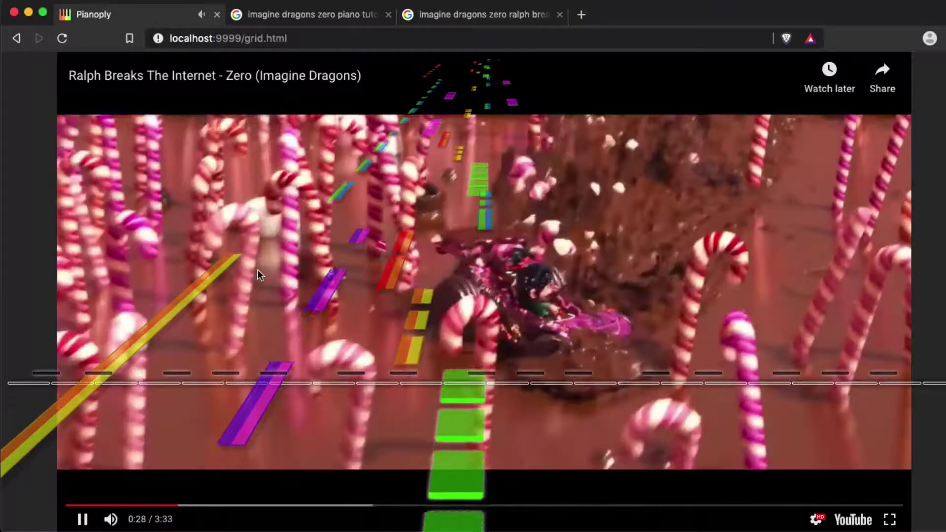
pyautogui.click(257, 269)
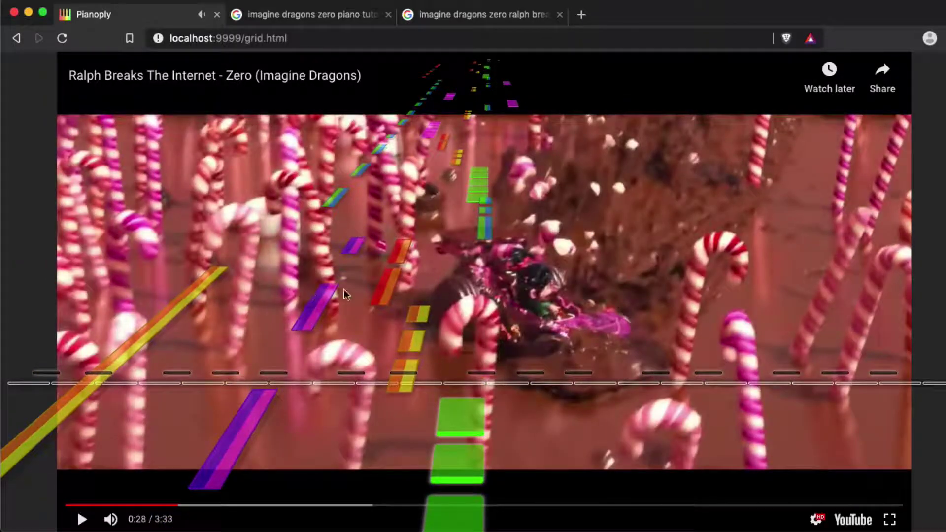
pyautogui.click(385, 288)
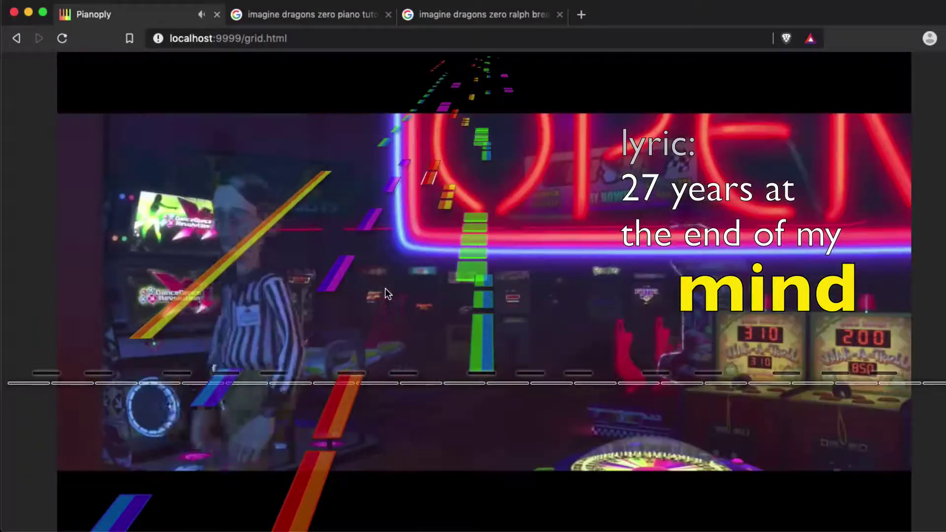
pyautogui.press('e')
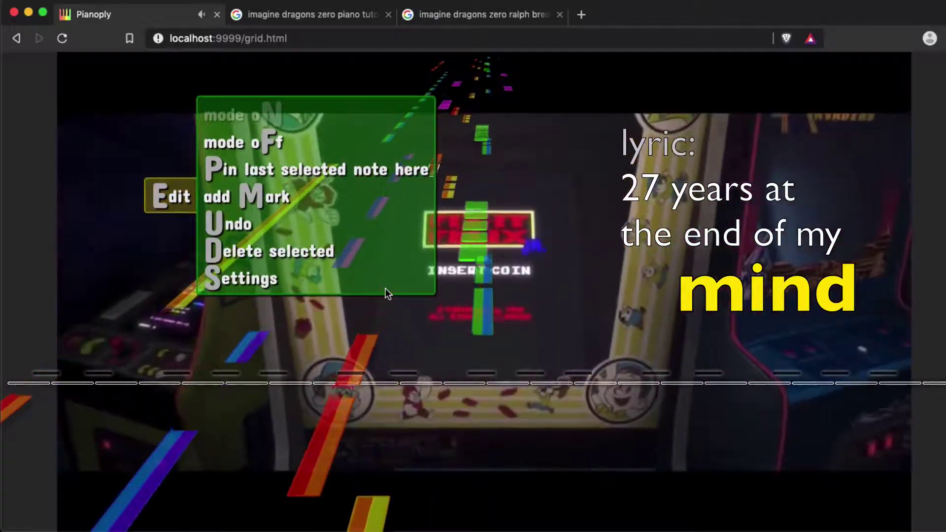
pyautogui.press('p')
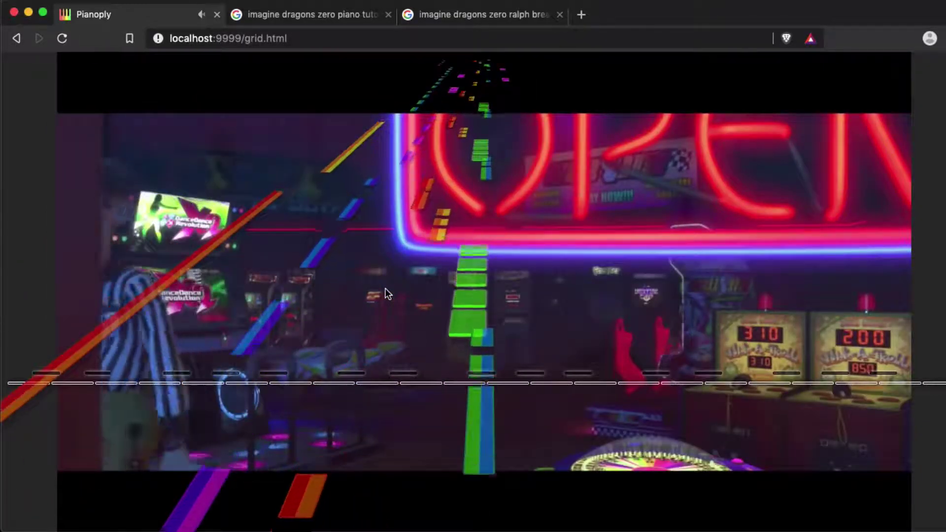
# - Turn autoplay on and replay the video from the start to check the note timing against the song
pyautogui.press('t')
pyautogui.press('a')
pyautogui.press('j')
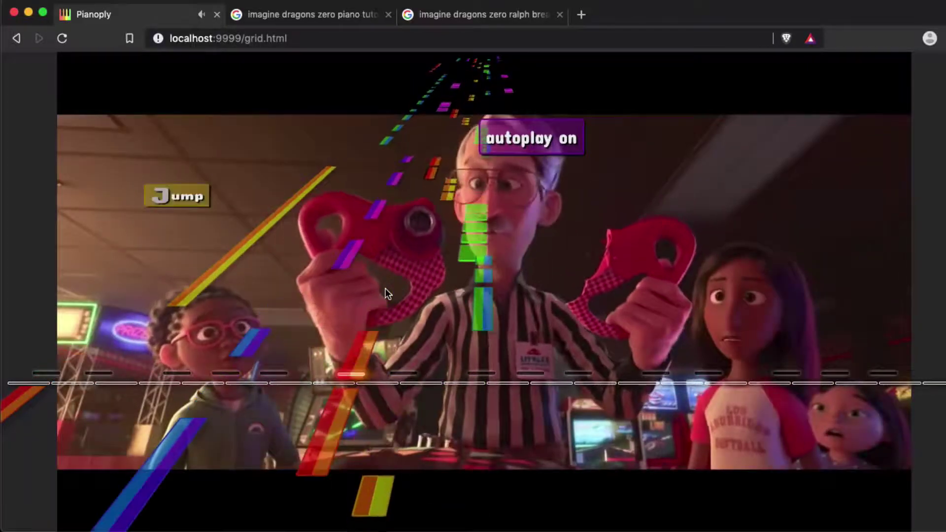
pyautogui.press('0')
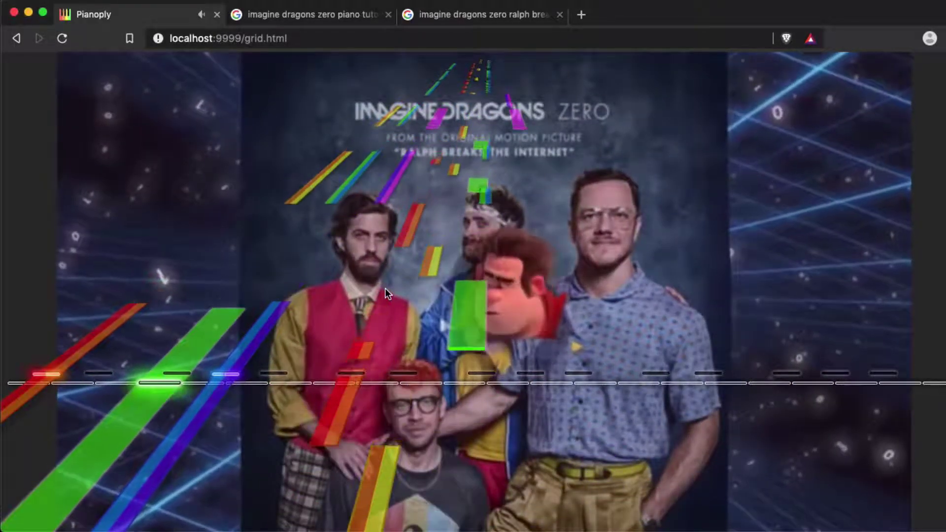
pyautogui.moveTo(196, 299)
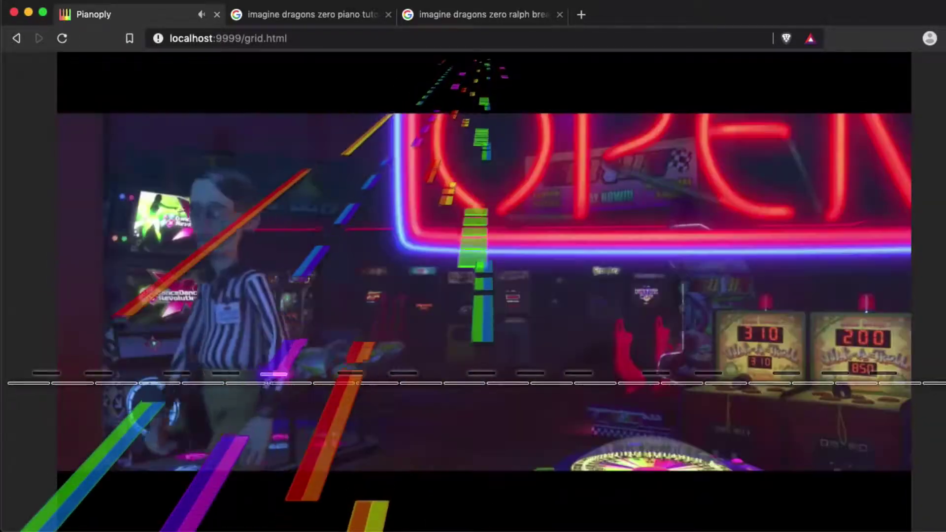
pyautogui.moveTo(67, 303)
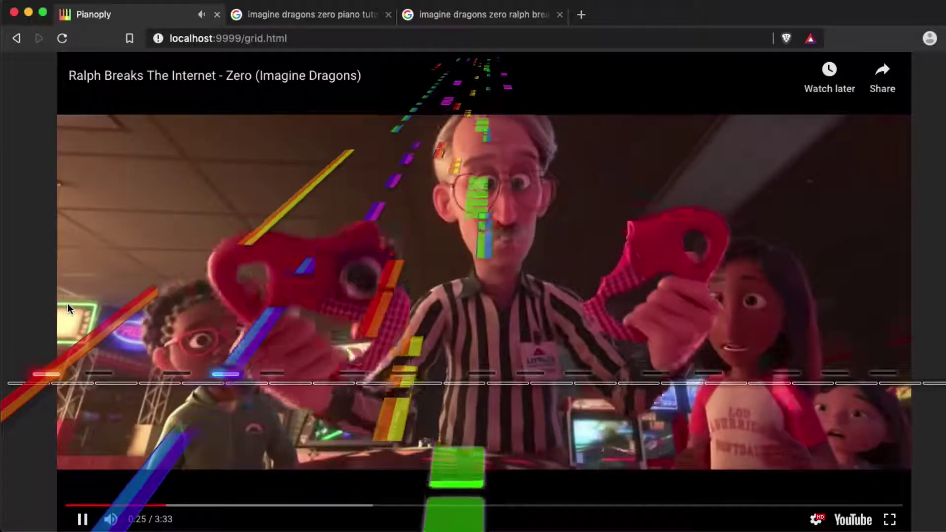